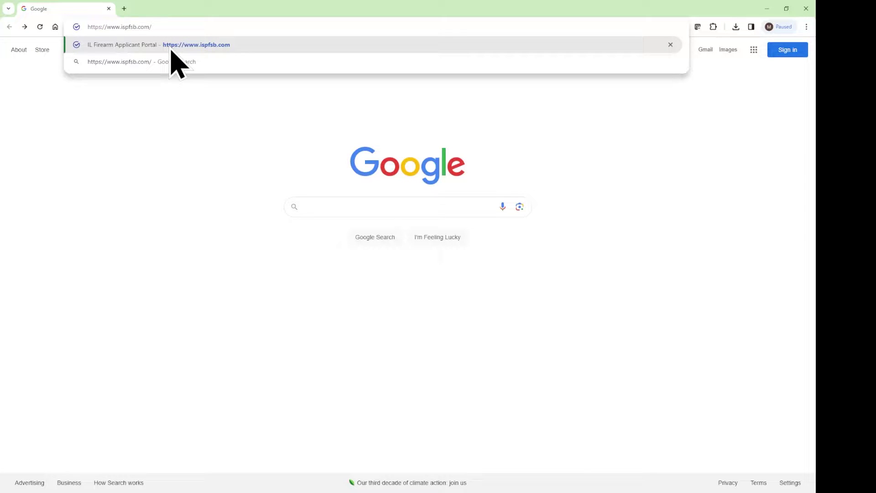
# Open the IL Firearm Applicant Portal's FOID Card sign-in page and close its System Alert
pyautogui.click(217, 51)
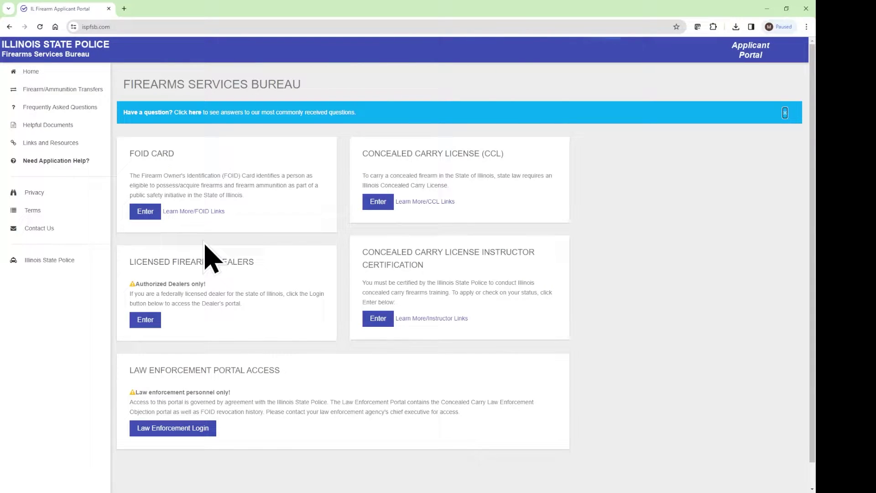
pyautogui.click(145, 212)
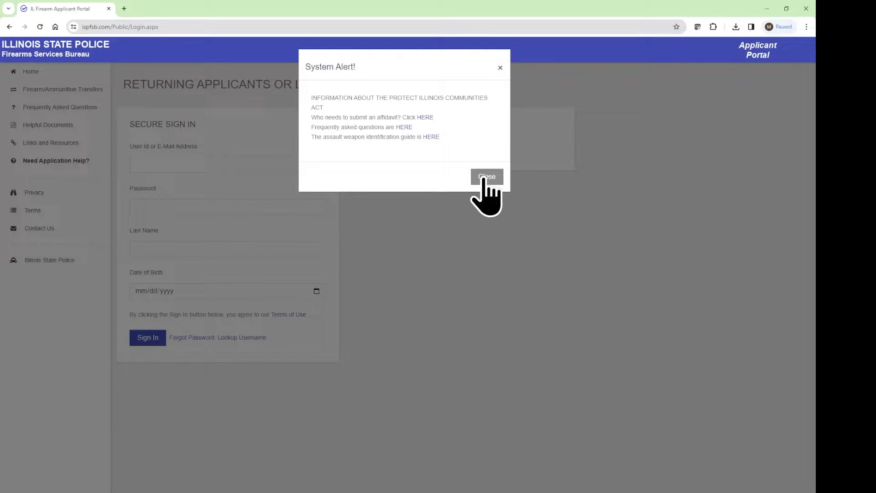
pyautogui.click(487, 177)
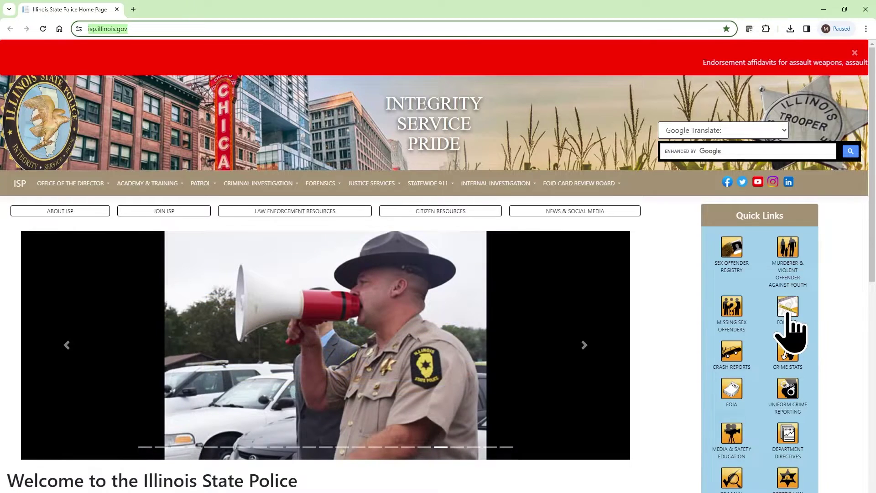
# Open the FOID/CCL quick link and its Application Help instructions page
pyautogui.click(787, 315)
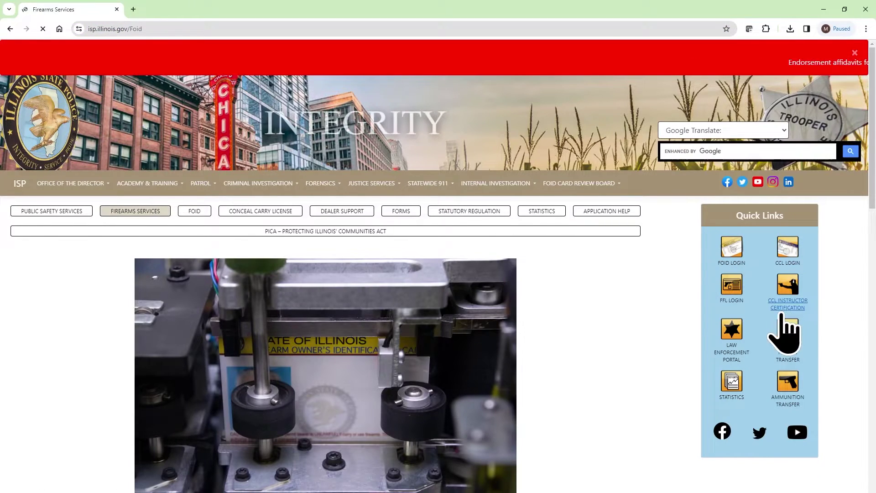
pyautogui.click(624, 214)
pyautogui.scroll(-2, 613, 220)
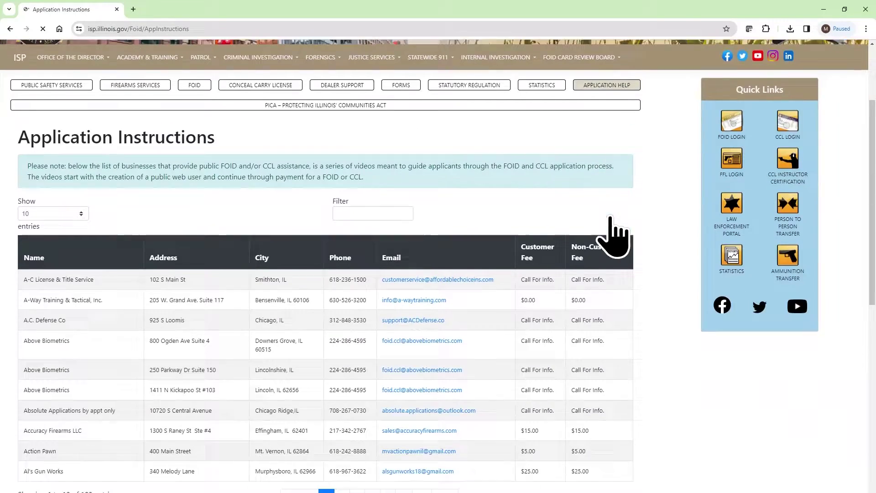
pyautogui.scroll(-2, 612, 233)
pyautogui.scroll(-1, 616, 236)
pyautogui.scroll(-1, 616, 235)
pyautogui.scroll(-1, 620, 240)
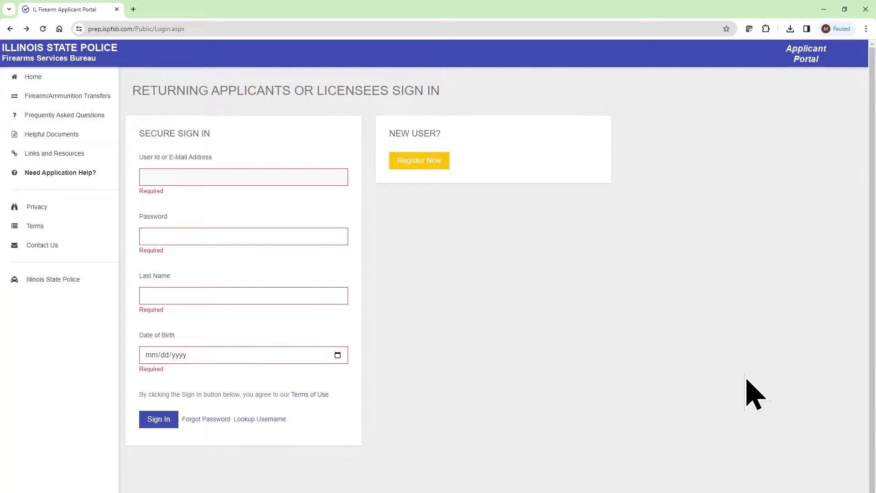
pyautogui.write('P')
pyautogui.press('BackSpace')
pyautogui.write('QPublic')
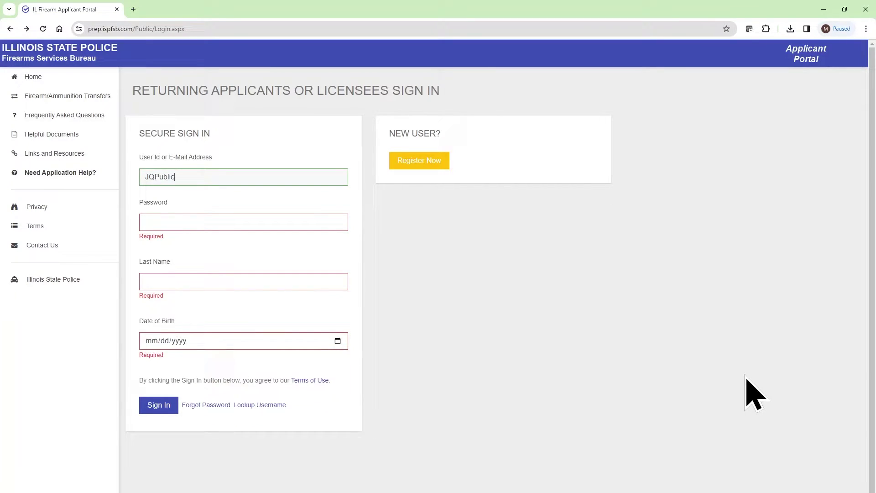
pyautogui.write('•••')
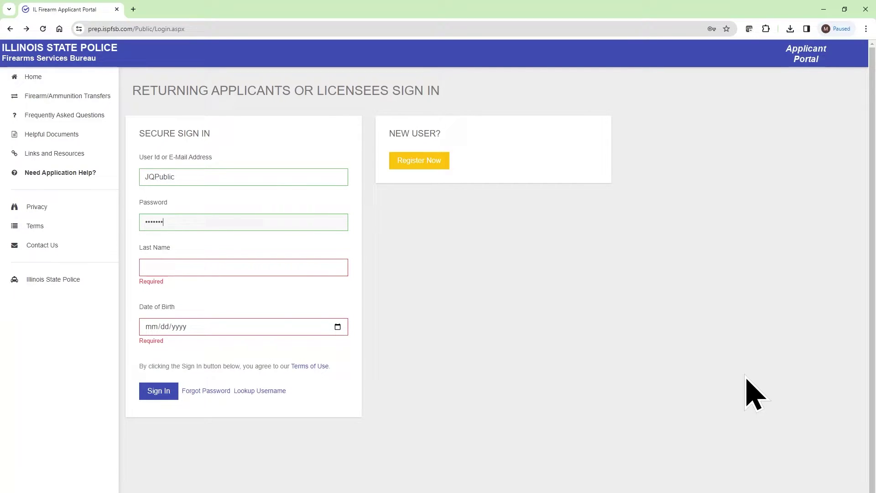
pyautogui.write('Pub')
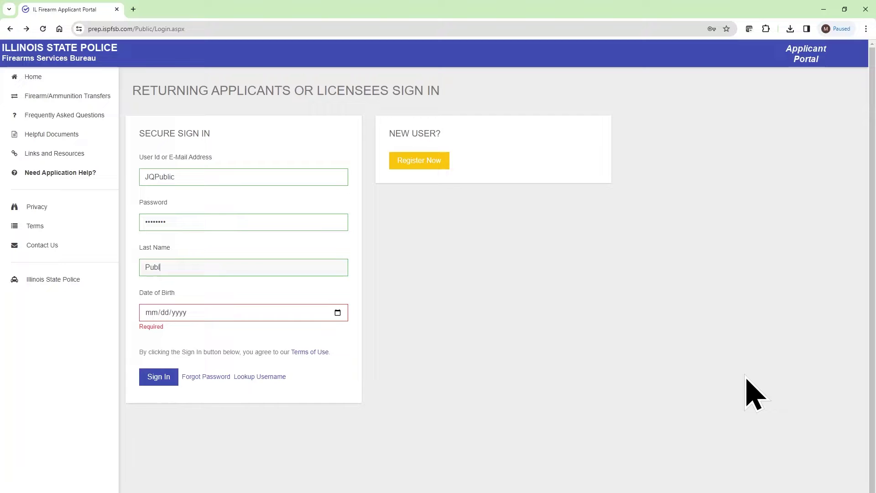
pyautogui.write('lic')
pyautogui.press('Tab')
pyautogui.write('0')
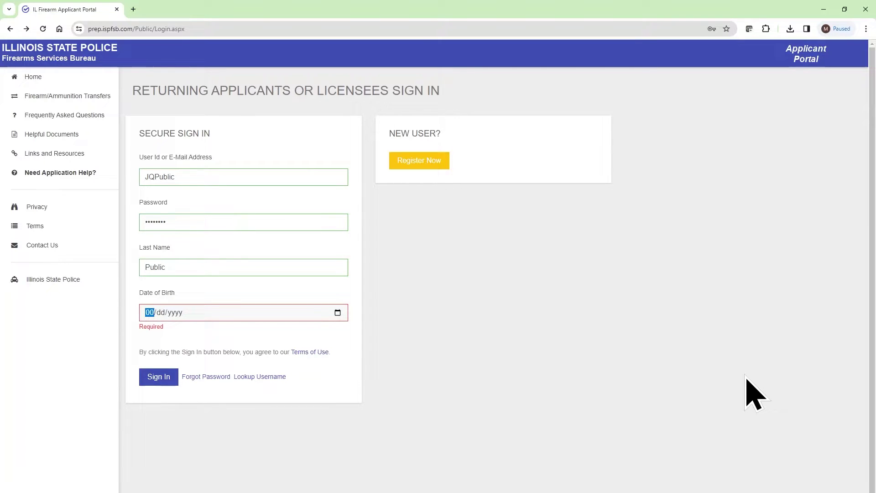
pyautogui.write('8/06/1954')
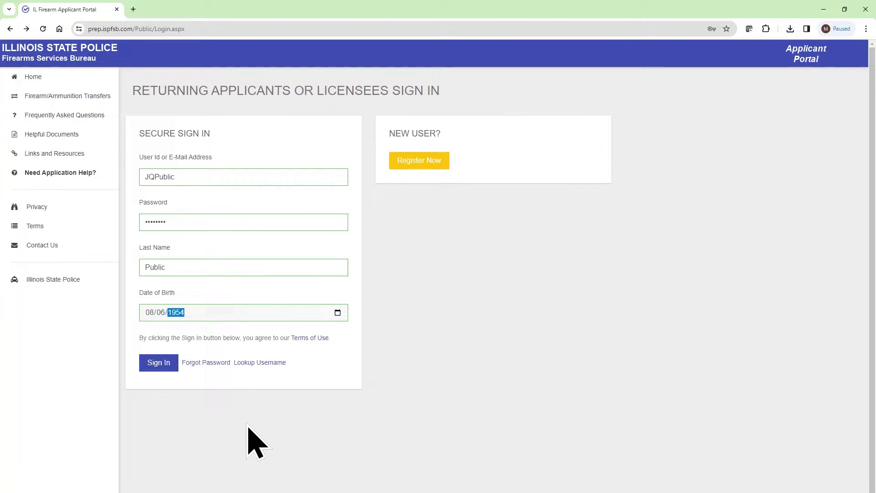
pyautogui.click(145, 364)
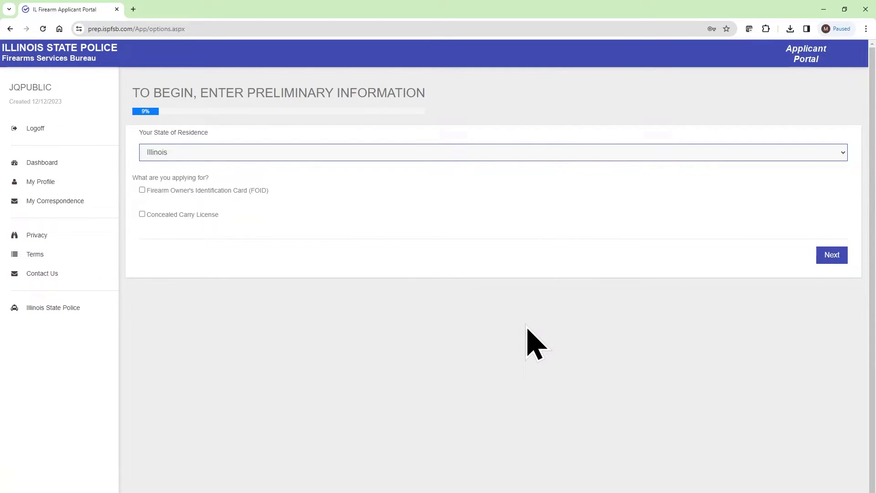
# Select a FOID card application with no military fee exemption and proceed
pyautogui.click(211, 191)
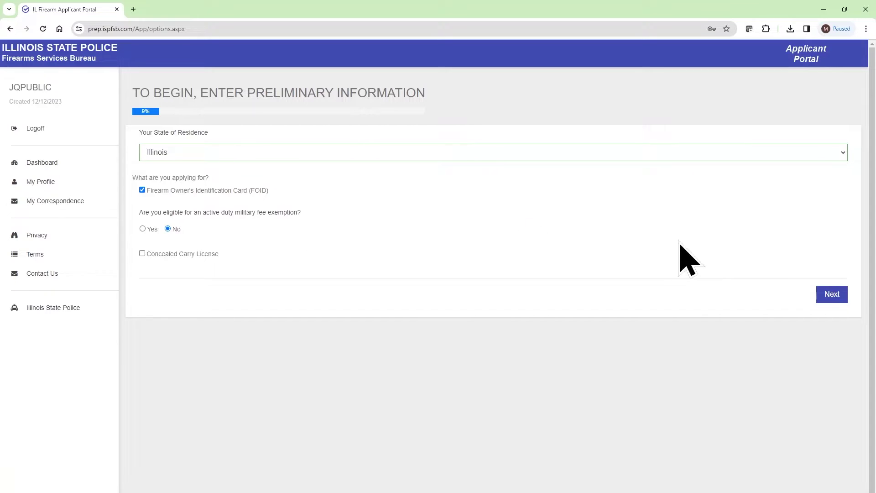
pyautogui.click(832, 295)
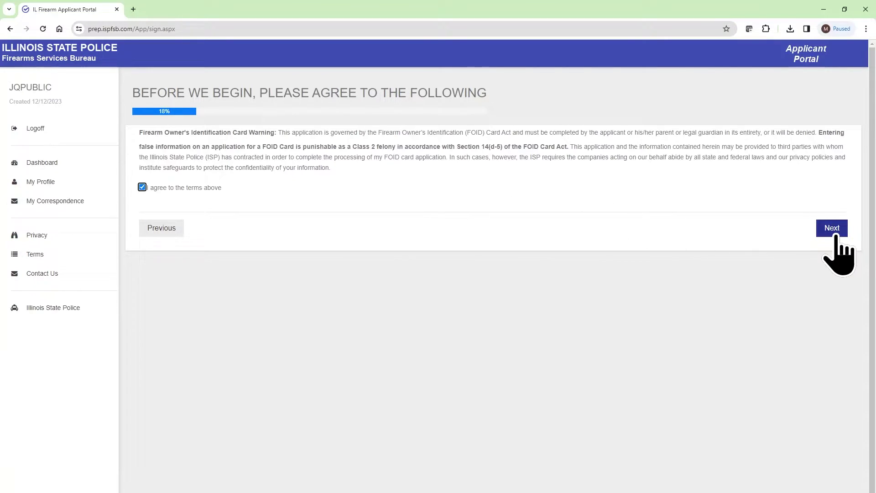
# Proceed past the agreed FOID warning terms to the preliminary questions
pyautogui.click(832, 229)
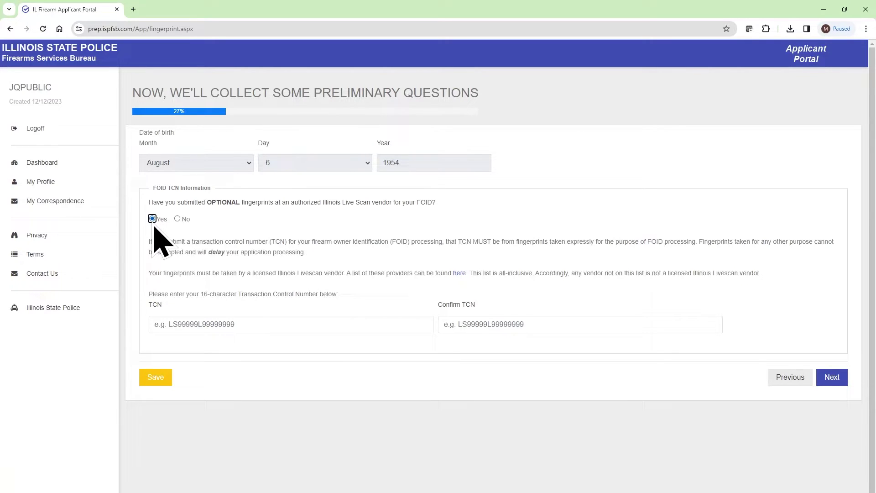
# Answer No to optional Live Scan fingerprints, leave the TCN fields blank, and proceed
pyautogui.click(176, 220)
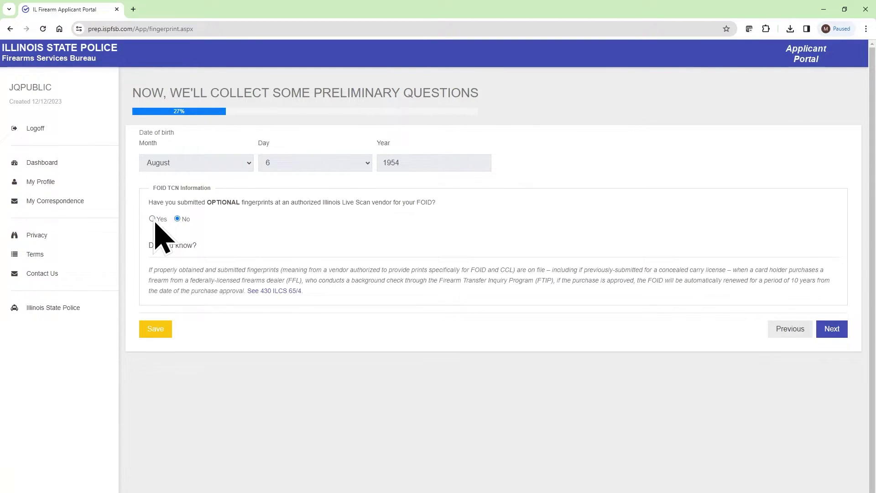
pyautogui.click(152, 219)
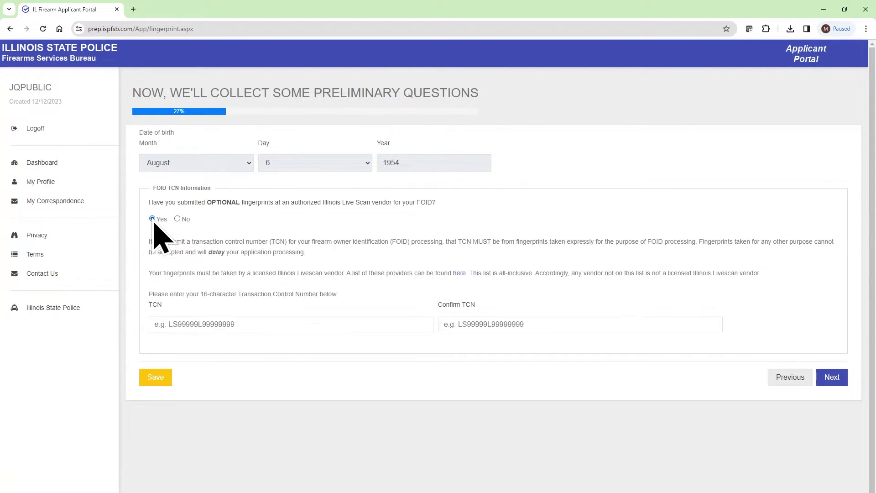
pyautogui.click(165, 319)
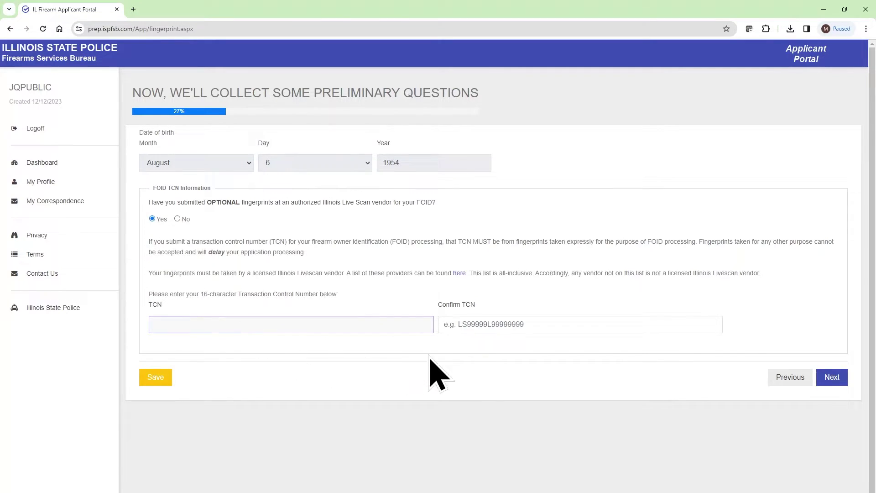
pyautogui.click(473, 323)
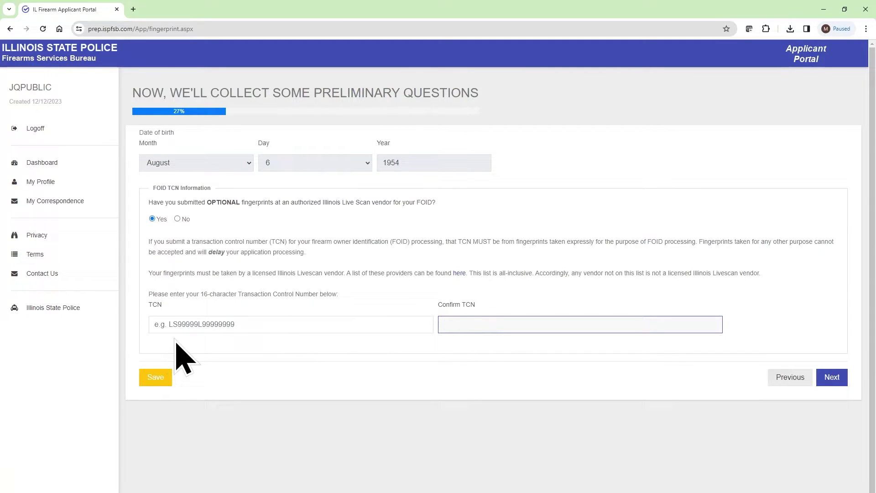
pyautogui.click(178, 220)
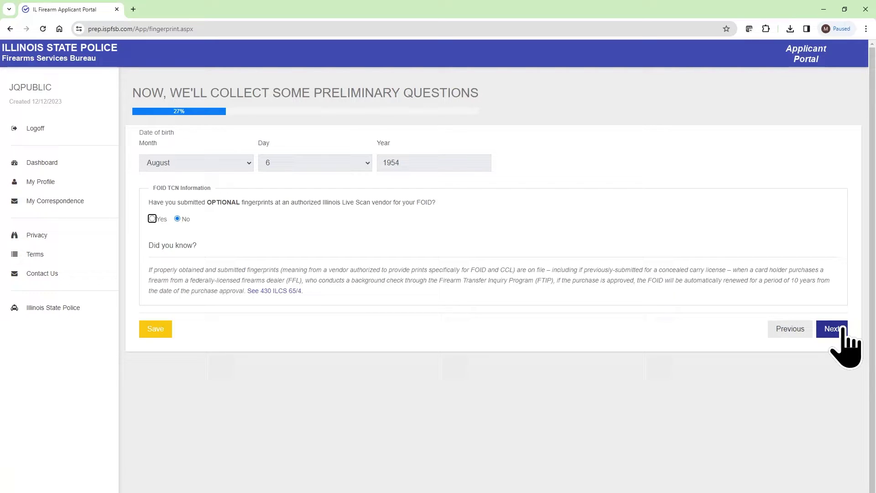
pyautogui.click(842, 330)
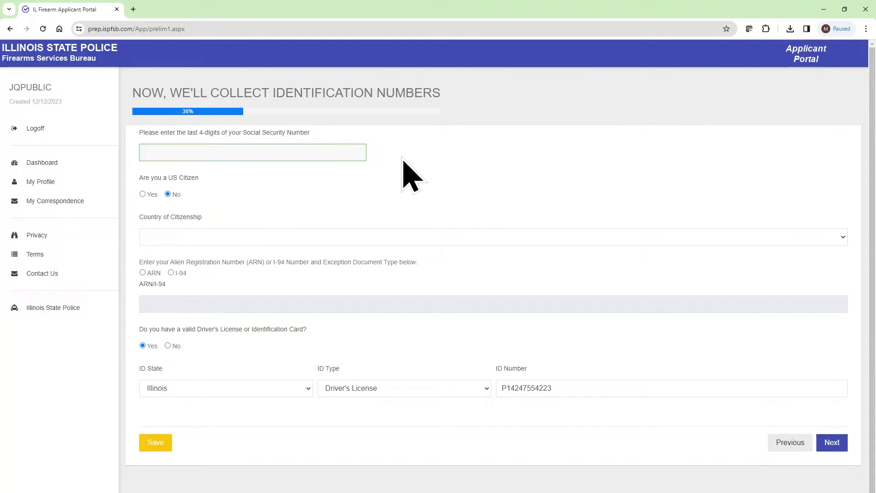
# Enter 1234 as the SSN's last four digits, set US Citizen to Yes, and save
pyautogui.click(142, 195)
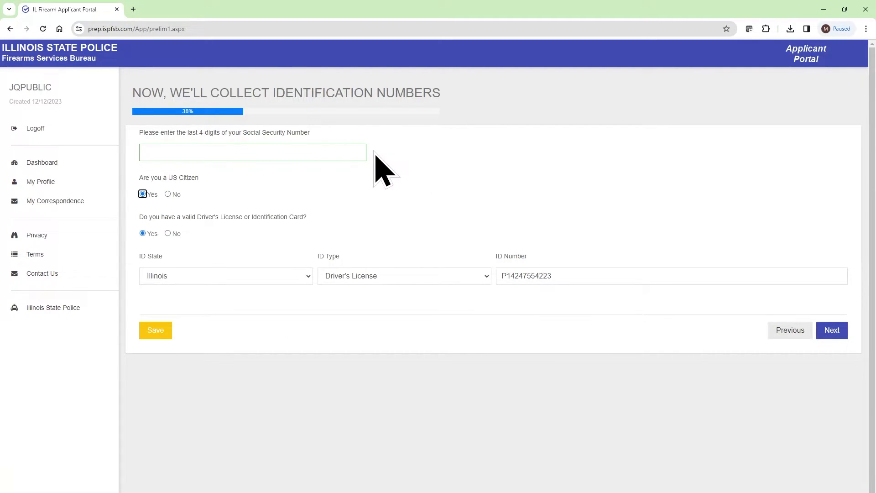
pyautogui.click(295, 150)
pyautogui.write('1234')
pyautogui.click(168, 195)
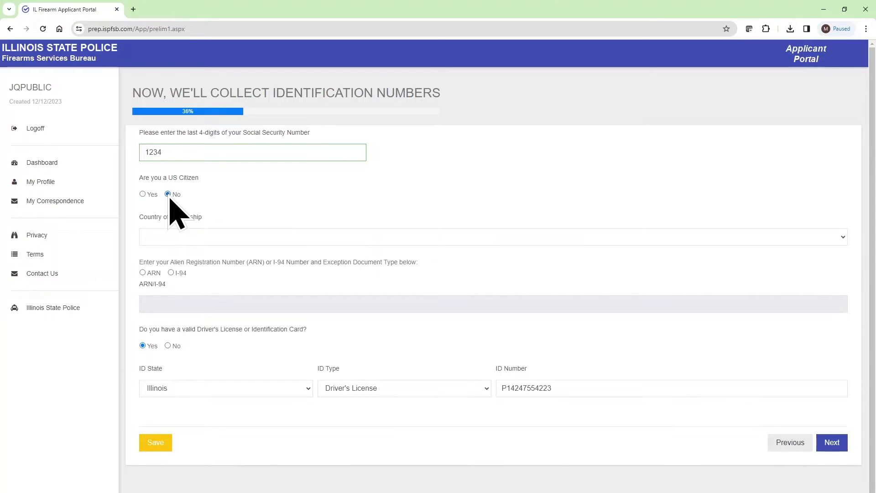
pyautogui.click(182, 238)
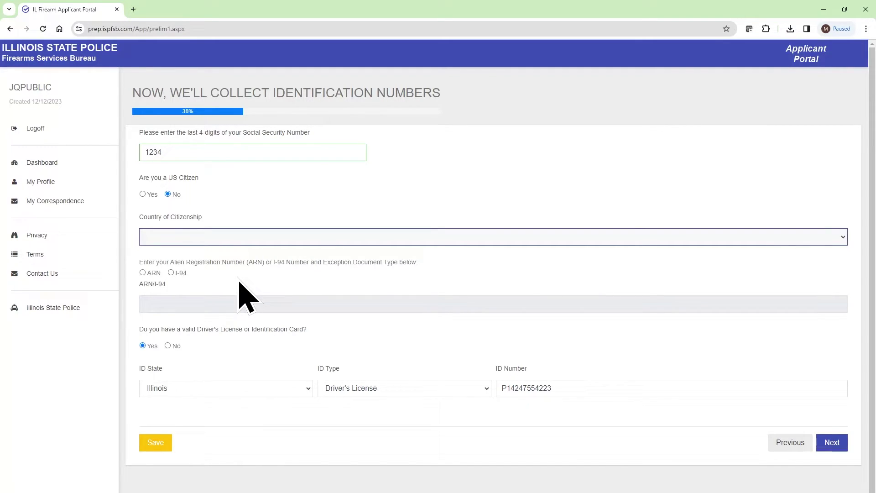
pyautogui.click(142, 195)
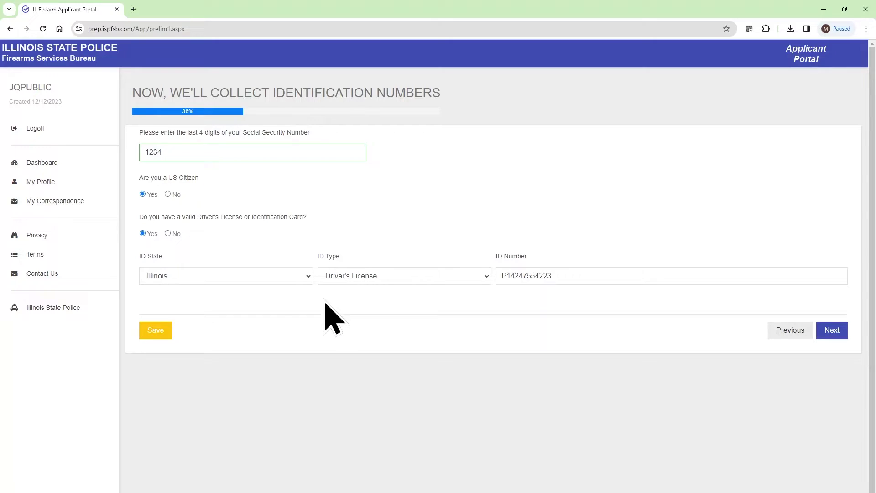
pyautogui.click(155, 335)
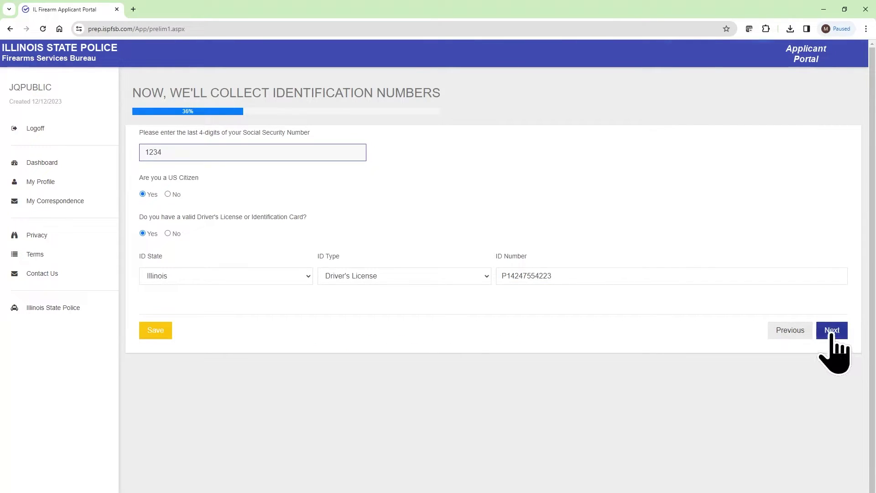
pyautogui.click(834, 336)
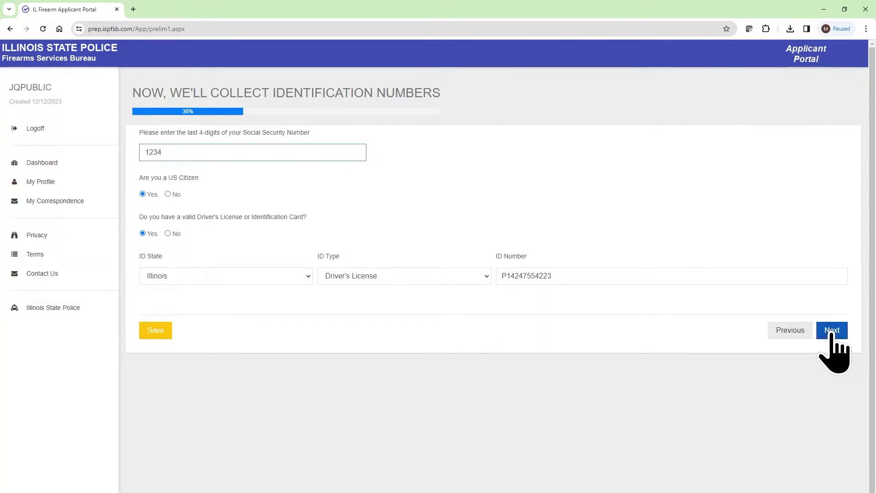
pyautogui.scroll(-1, 738, 386)
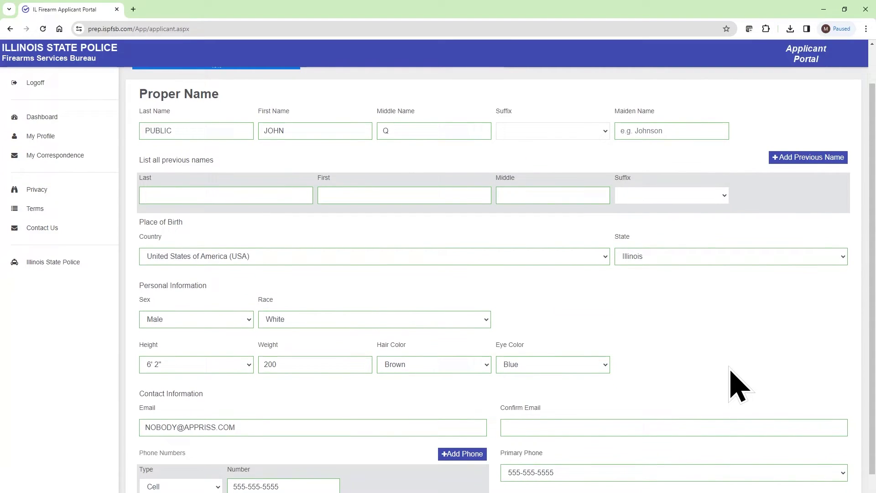
pyautogui.scroll(1, 738, 386)
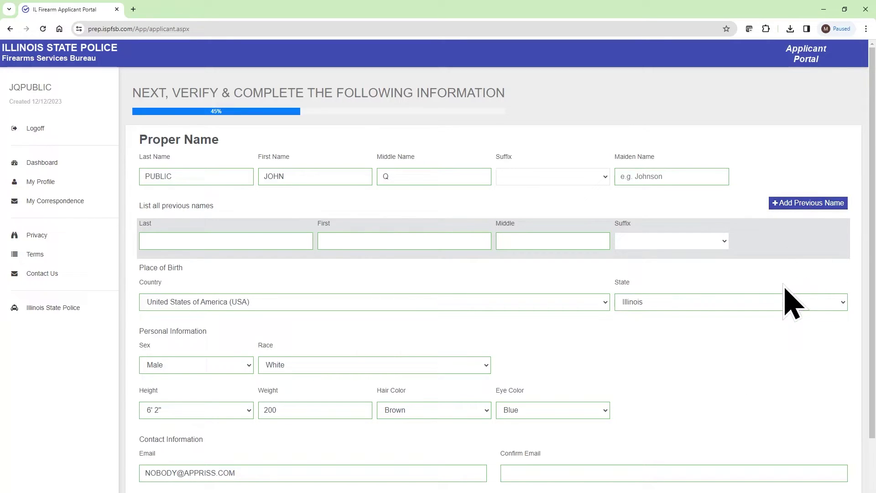
pyautogui.scroll(-2, 787, 302)
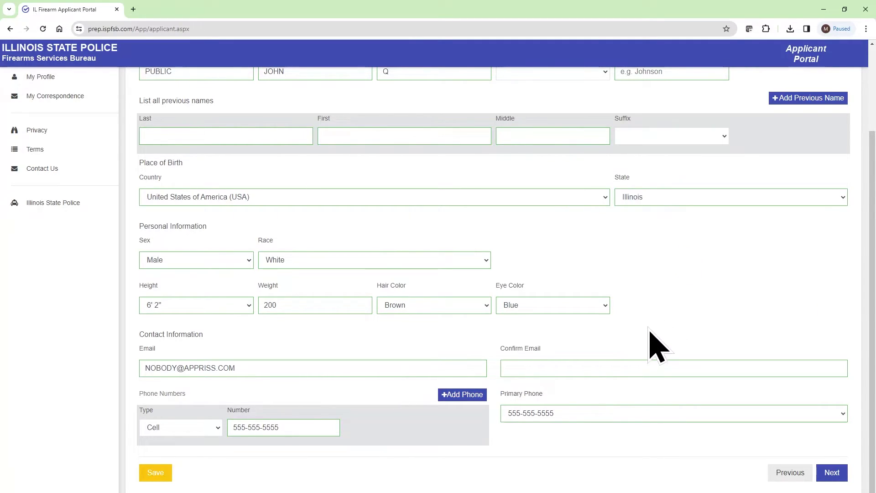
pyautogui.click(642, 368)
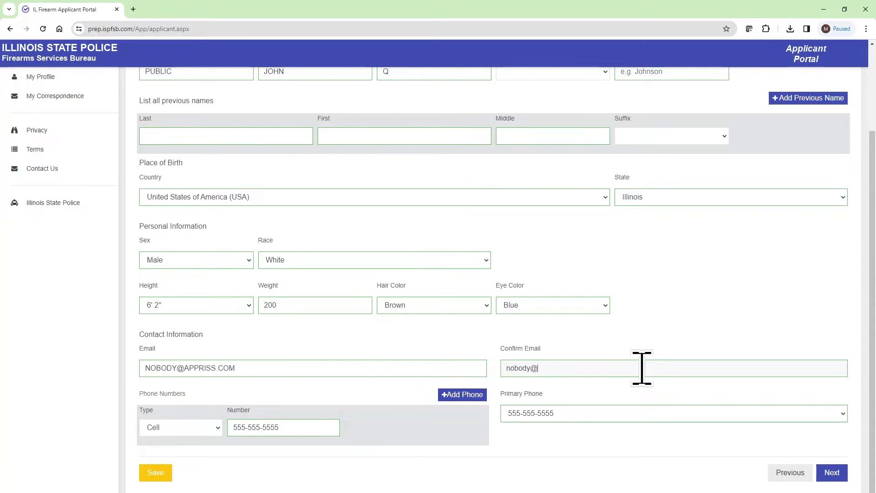
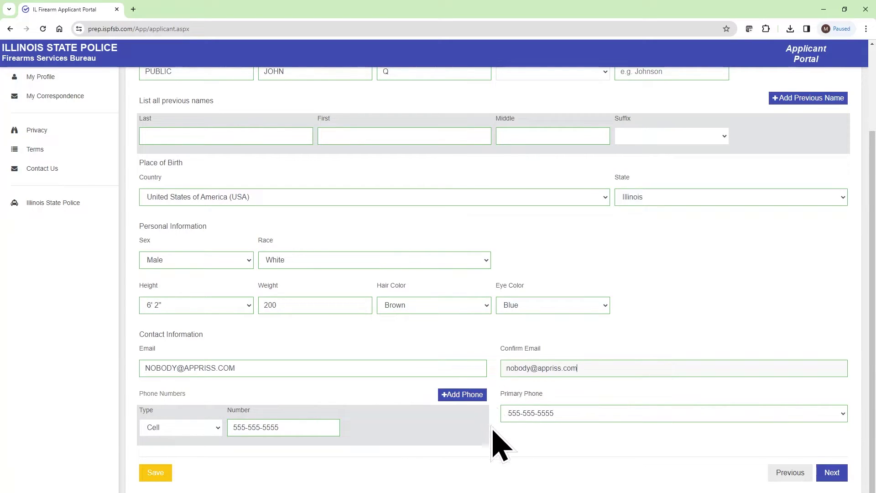
pyautogui.click(156, 473)
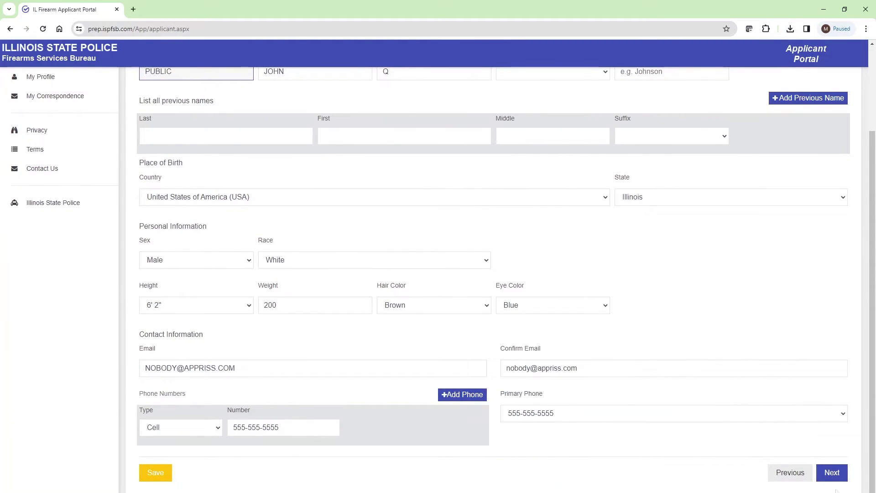
# Leave the personal information page and accept the Email Communication notice
pyautogui.click(833, 473)
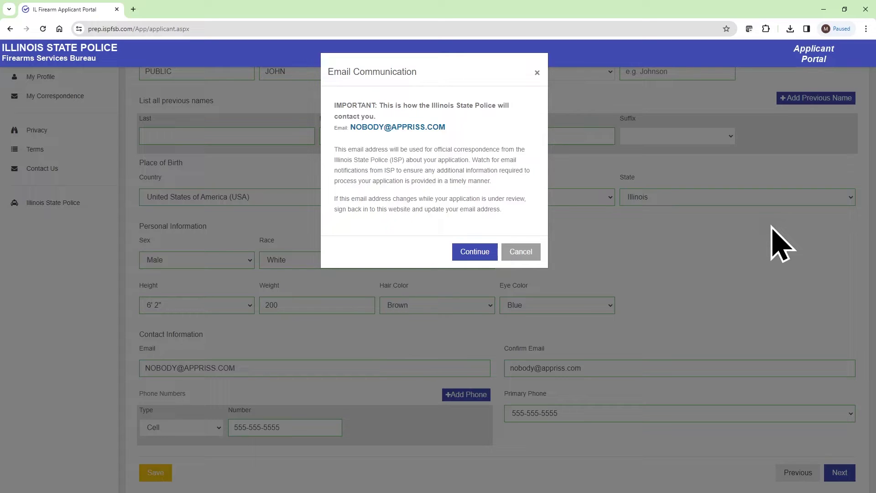
pyautogui.click(478, 254)
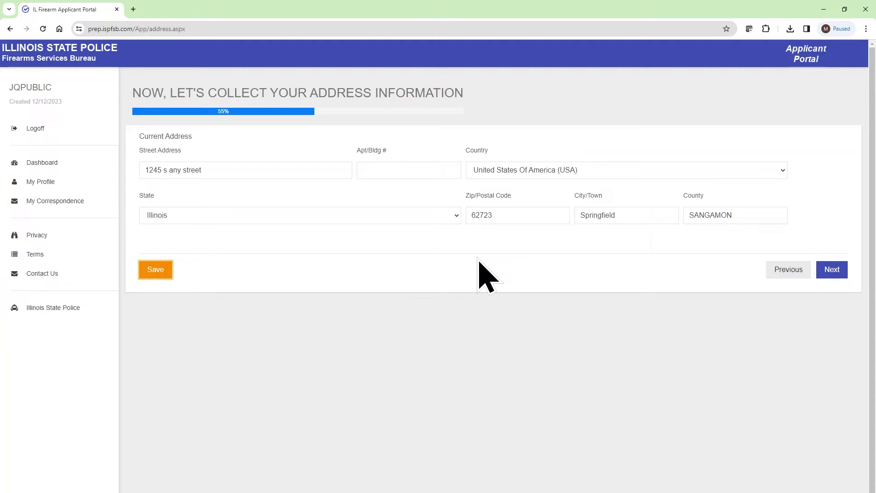
# Save the Springfield, Sangamon County current address and proceed
pyautogui.click(164, 274)
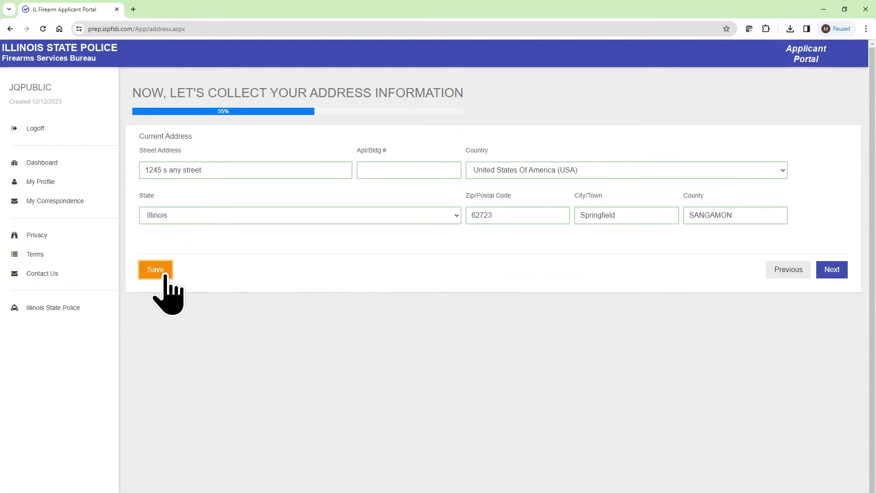
pyautogui.click(842, 273)
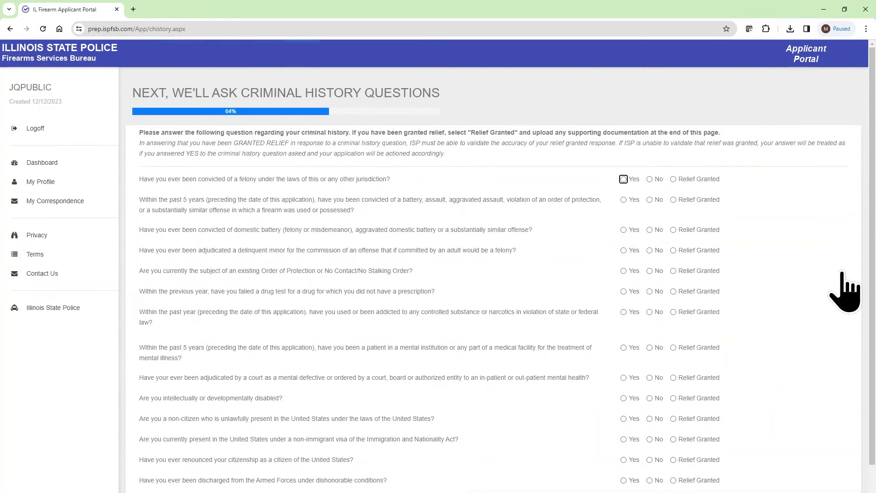
# Answer No to the felony, assault, domestic battery, protection order, drug and mental institution questions
pyautogui.click(650, 180)
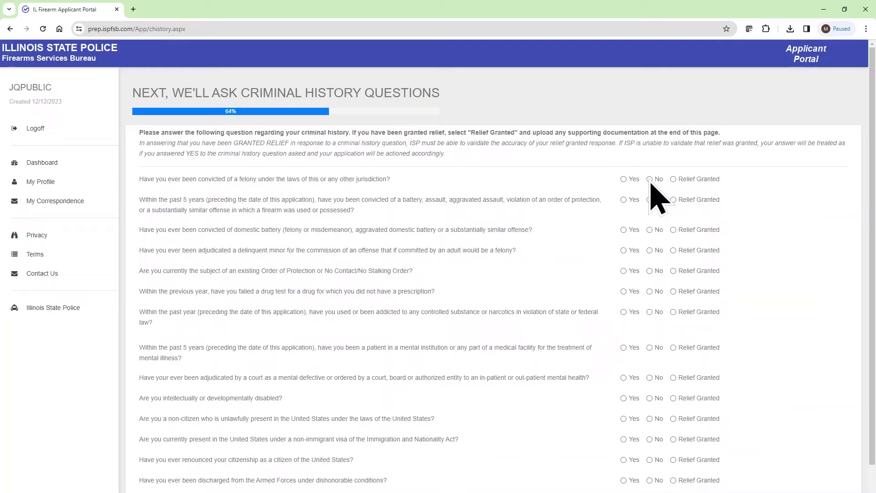
pyautogui.click(650, 199)
pyautogui.click(650, 229)
pyautogui.click(650, 250)
pyautogui.click(650, 271)
pyautogui.click(650, 291)
pyautogui.click(650, 311)
pyautogui.click(650, 347)
pyautogui.scroll(-2, 657, 343)
# Answer No to the remaining mental, citizenship, discharge and fugitive questions, save, and advance
pyautogui.click(650, 310)
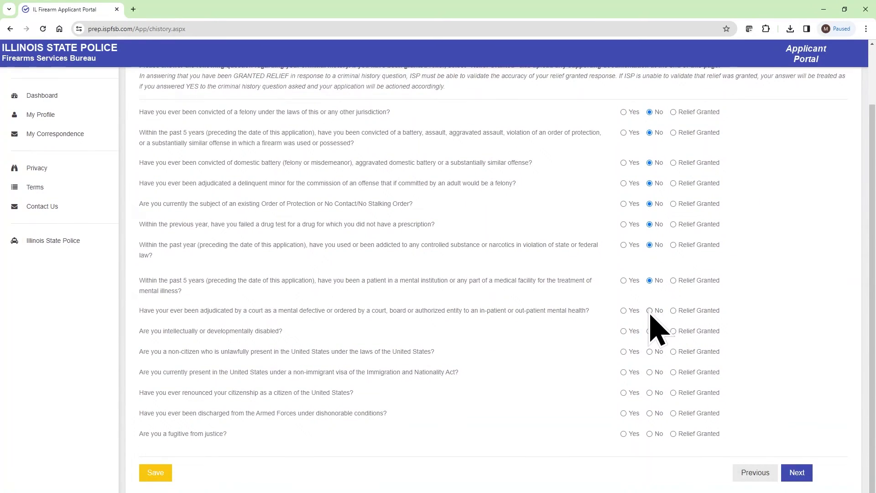
pyautogui.click(652, 331)
pyautogui.click(651, 352)
pyautogui.click(649, 372)
pyautogui.click(650, 393)
pyautogui.click(650, 414)
pyautogui.click(650, 433)
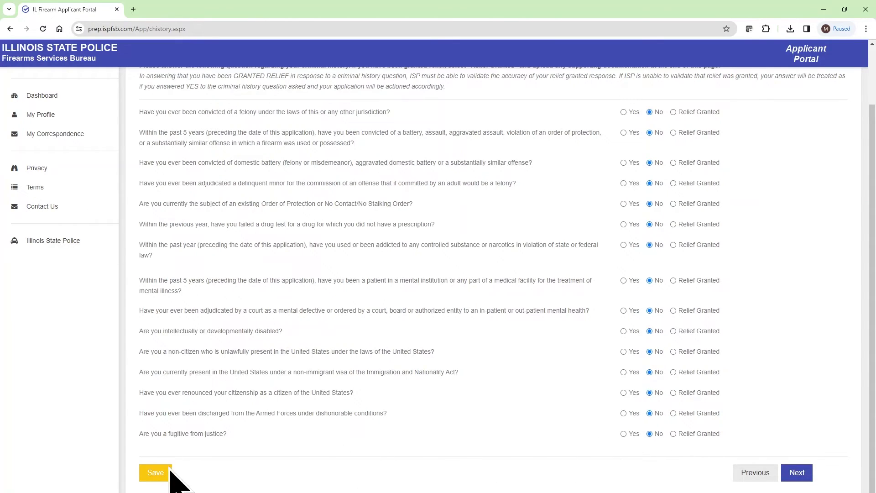
pyautogui.click(156, 472)
pyautogui.scroll(-2, 798, 470)
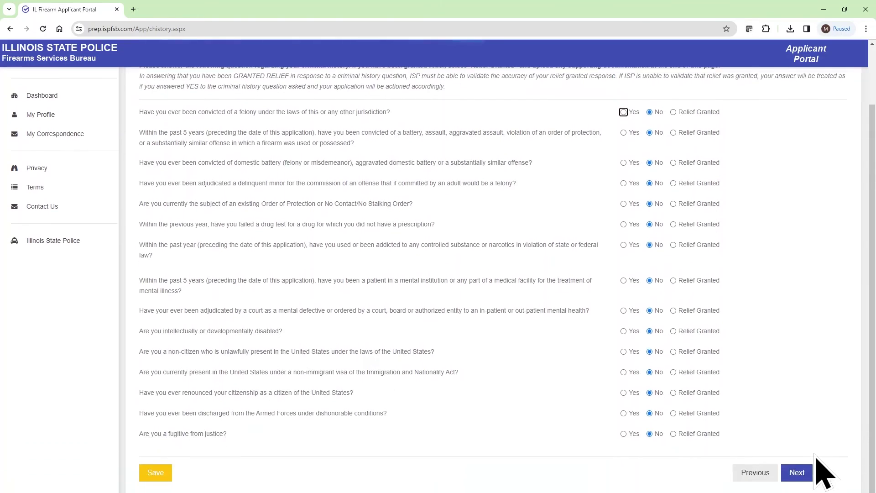
pyautogui.click(798, 473)
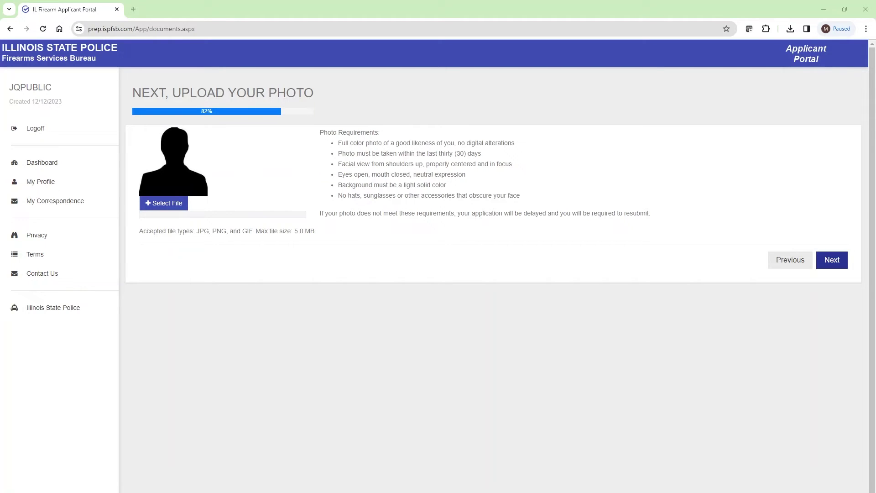
# Leave the Upload Your Photo page and advance to the signature and payment page
pyautogui.click(830, 263)
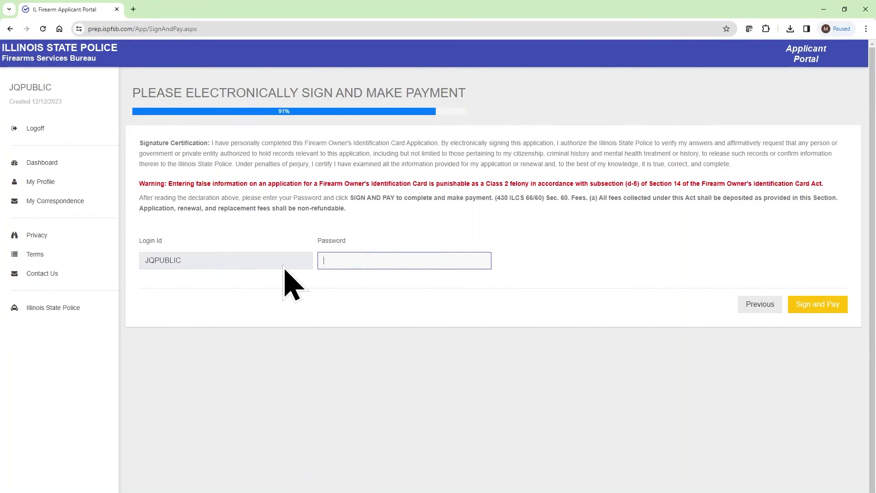
pyautogui.write('•')
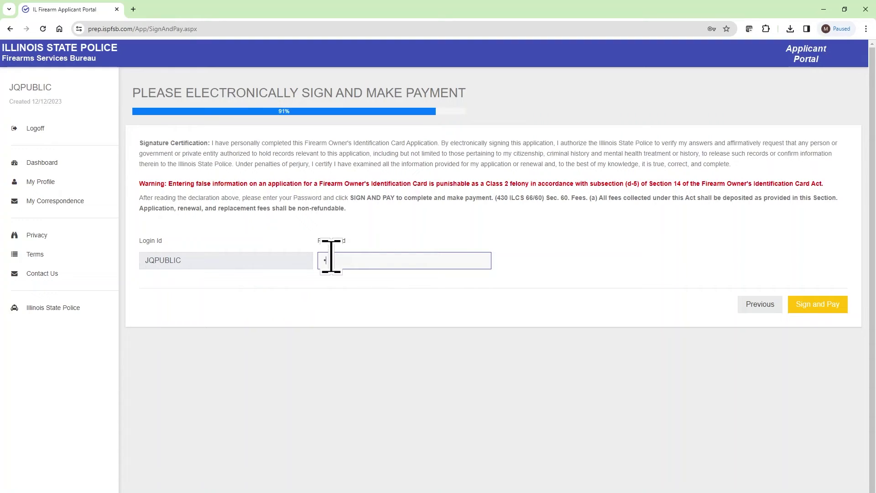
pyautogui.write('••')
pyautogui.write('•')
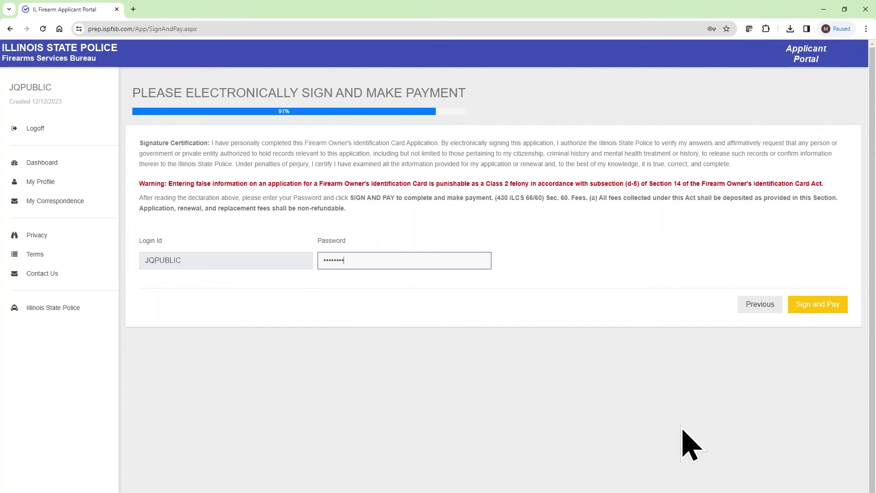
# Sign the application with the account password and open payment using Sign and Pay
pyautogui.click(821, 314)
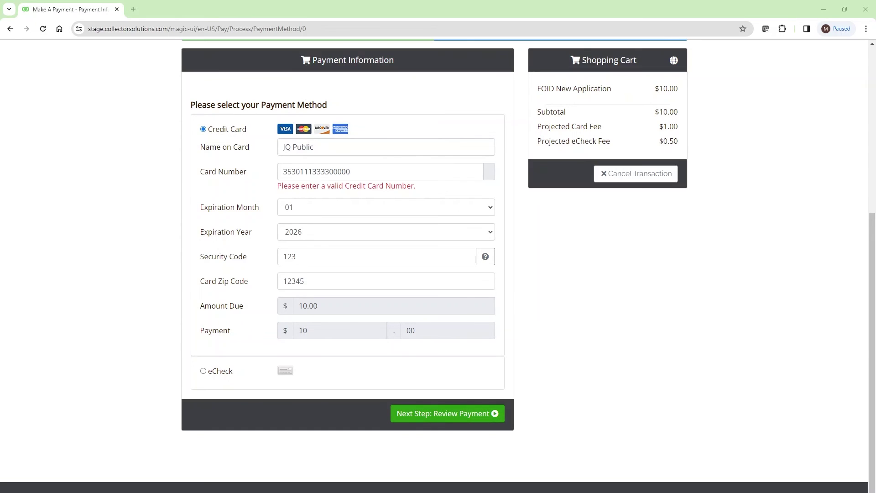
# Submit the credit card details for the $10 FOID application and reach Review Payment
pyautogui.click(447, 414)
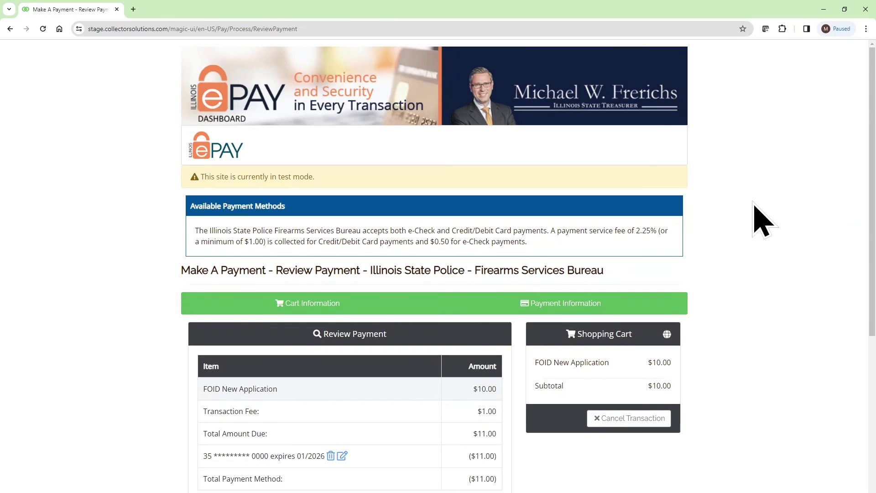
pyautogui.scroll(-2, 766, 298)
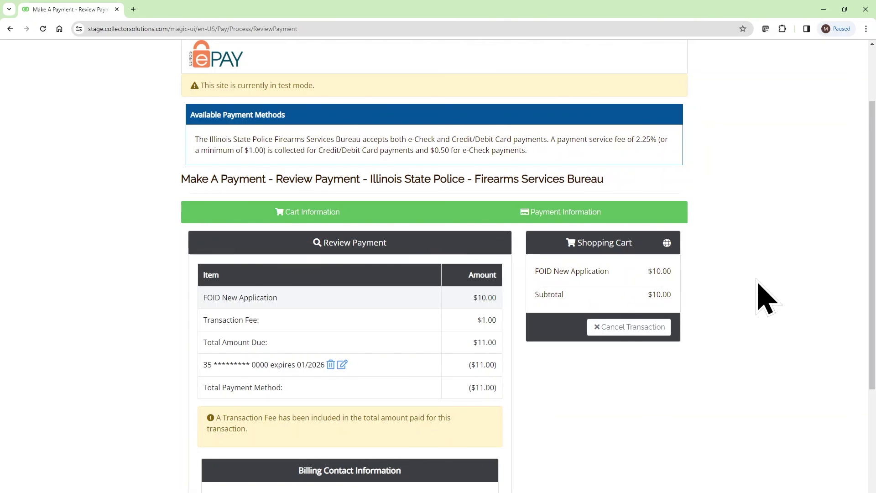
pyautogui.scroll(-1, 765, 298)
pyautogui.scroll(-3, 765, 298)
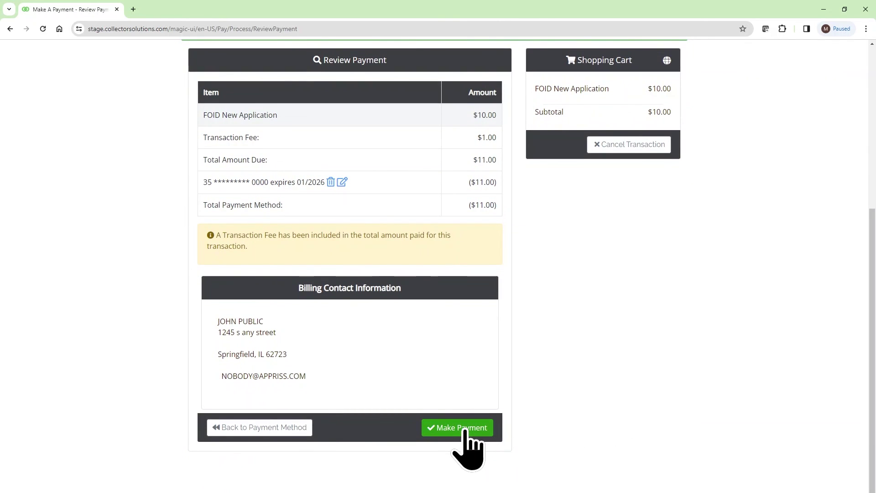
# Pay the $11.00 total ($10 FOID plus $1 fee) with Make Payment
pyautogui.click(465, 431)
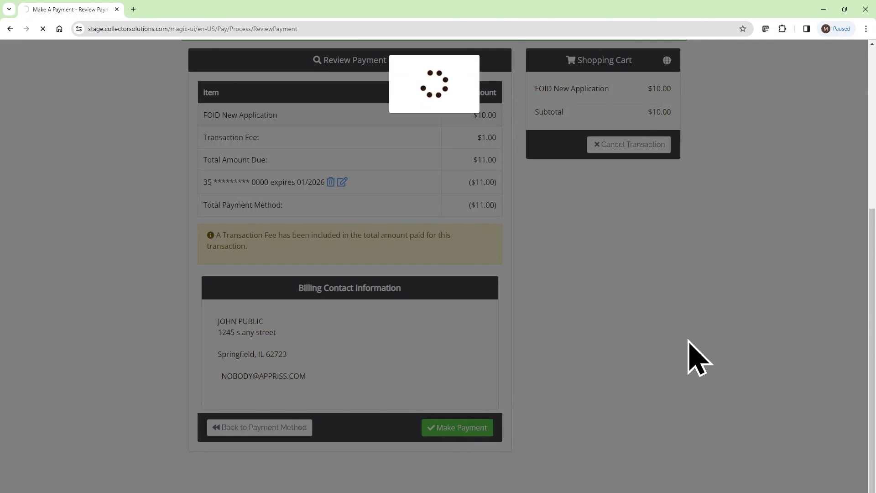